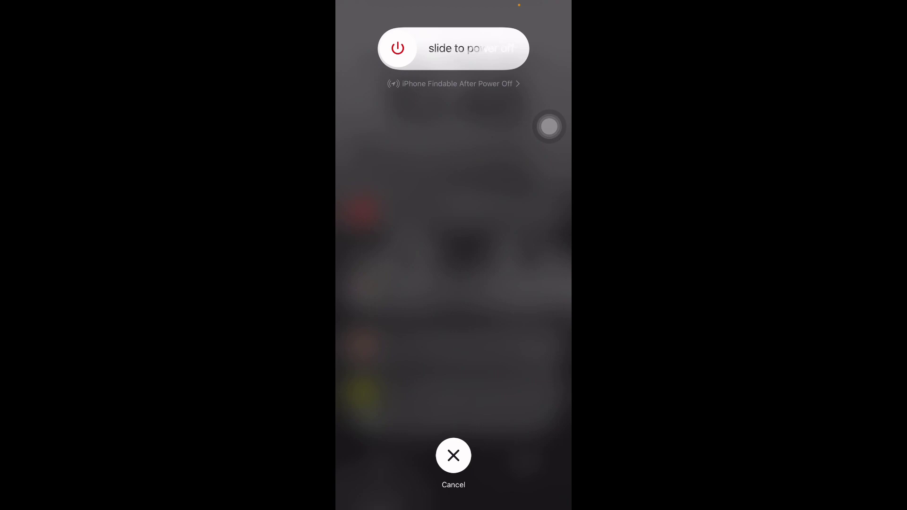
- Cancel the power-off screen and go to Accessibility > Touch > Haptic Touch in Settings
left_click(453, 456)
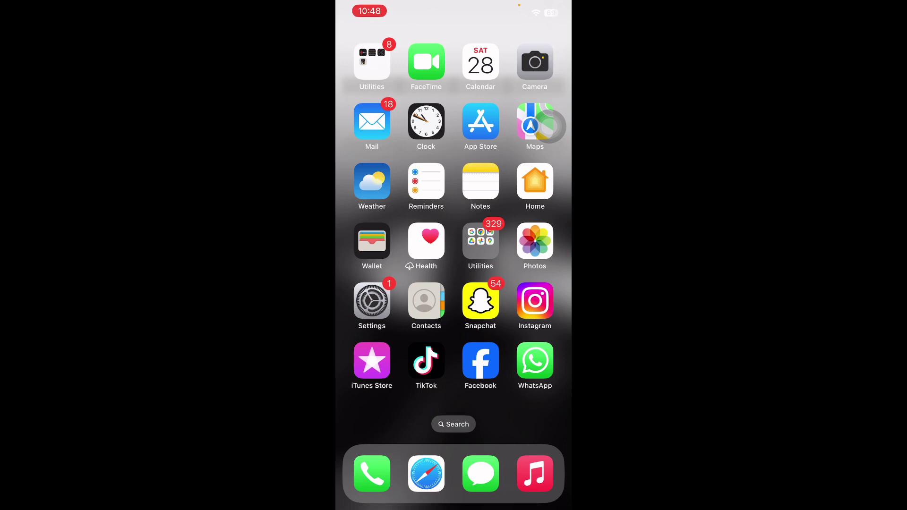
left_click(371, 302)
scroll(454, 284, "down", 2)
scroll(454, 284, "down", 4)
scroll(454, 283, "down", 1)
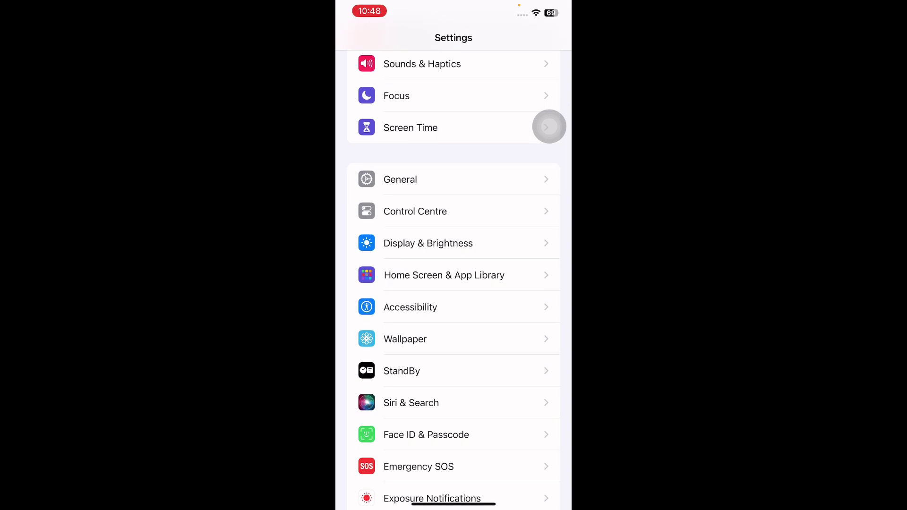
left_click(453, 307)
left_click(454, 320)
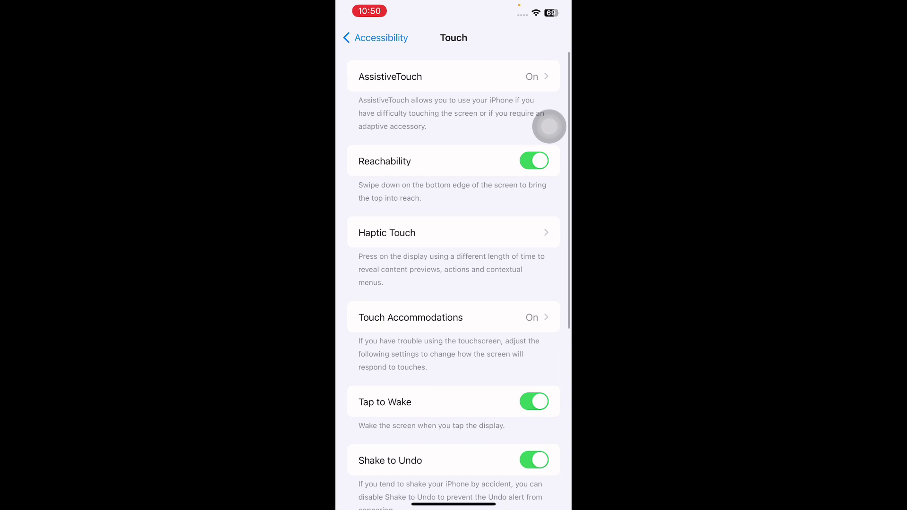
left_click(453, 232)
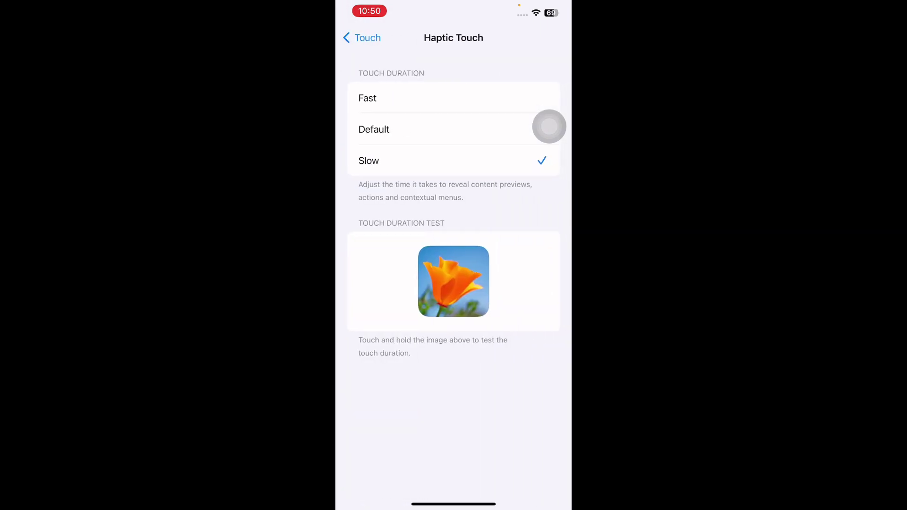
- Choose the Fast touch duration, test it on the flower image, then go home
left_click(454, 98)
left_click(454, 282)
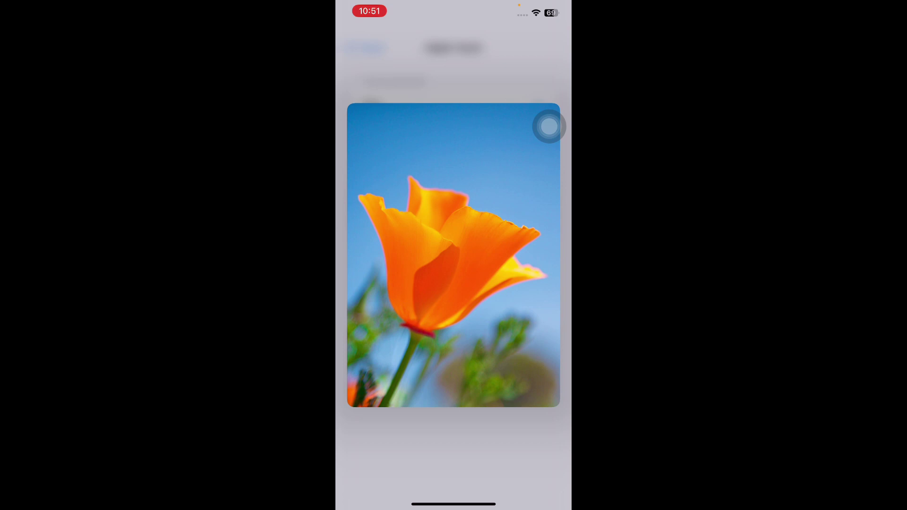
left_click_drag(454, 504, 454, 283)
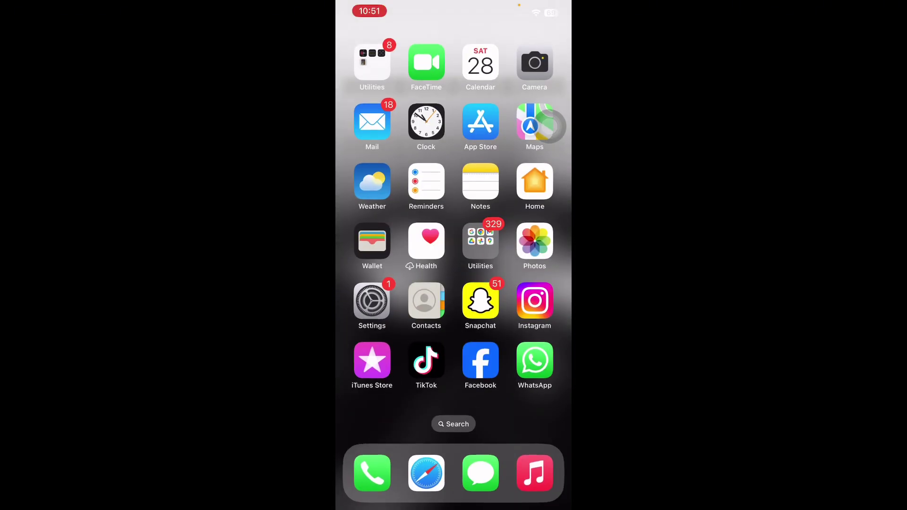
left_click(371, 301)
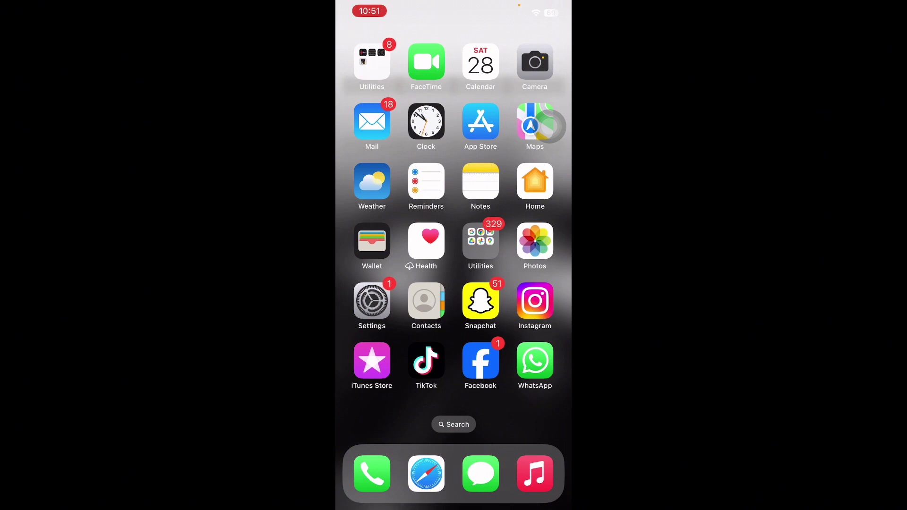
left_click(371, 303)
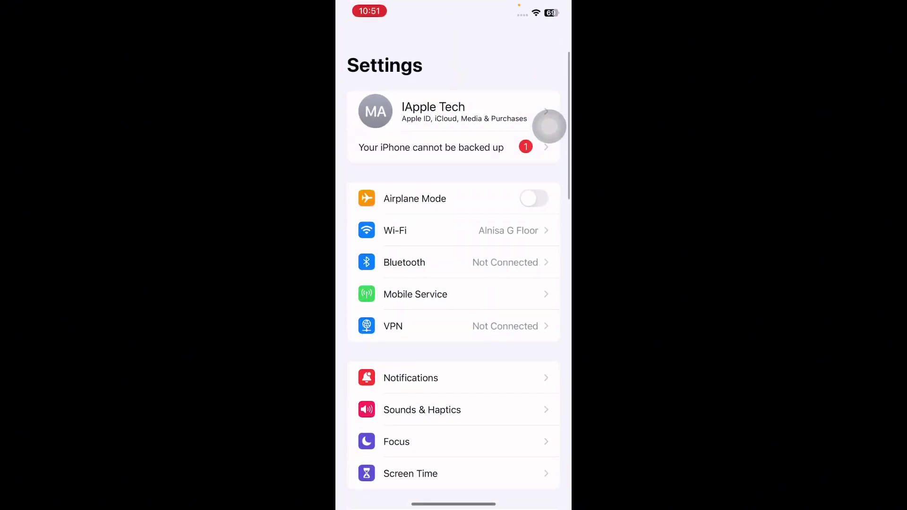
scroll(454, 284, "down", 5)
left_click(447, 267)
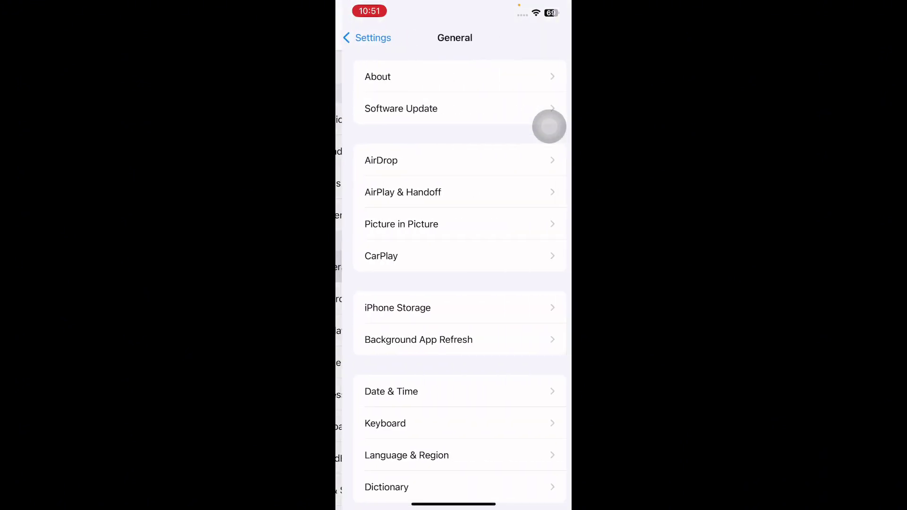
left_click(453, 109)
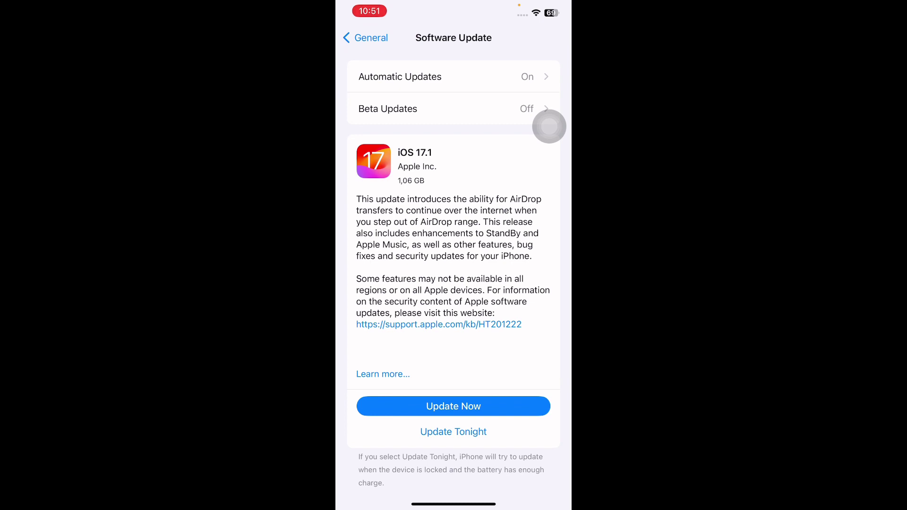
left_click_drag(453, 504, 454, 284)
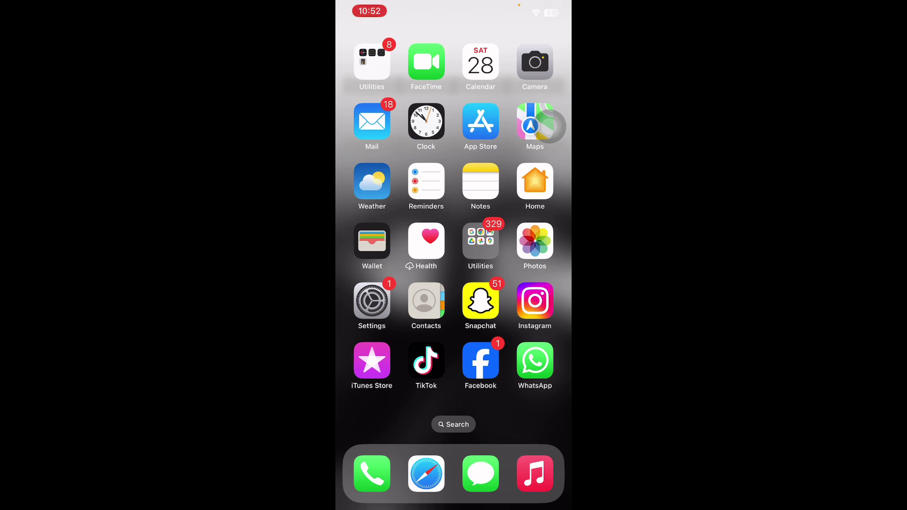
left_click(372, 302)
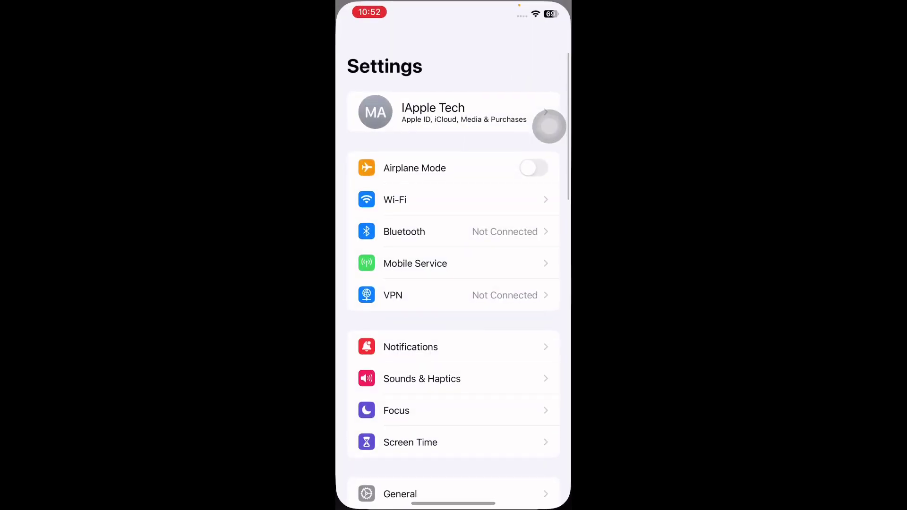
scroll(453, 284, "down", 5)
left_click(401, 307)
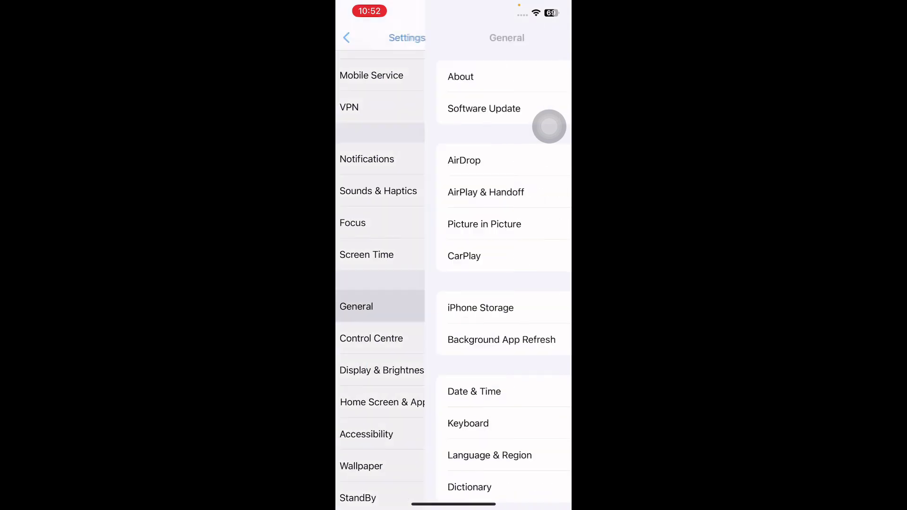
scroll(454, 283, "down", 5)
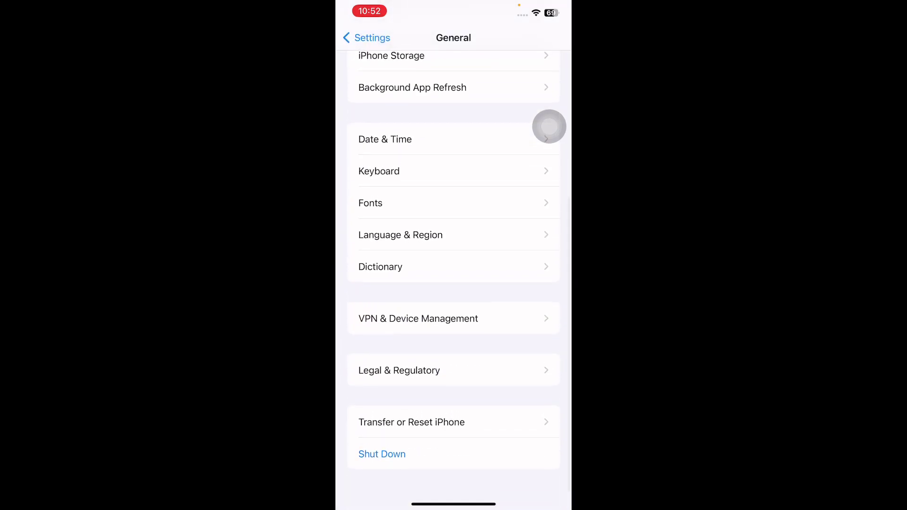
left_click(454, 422)
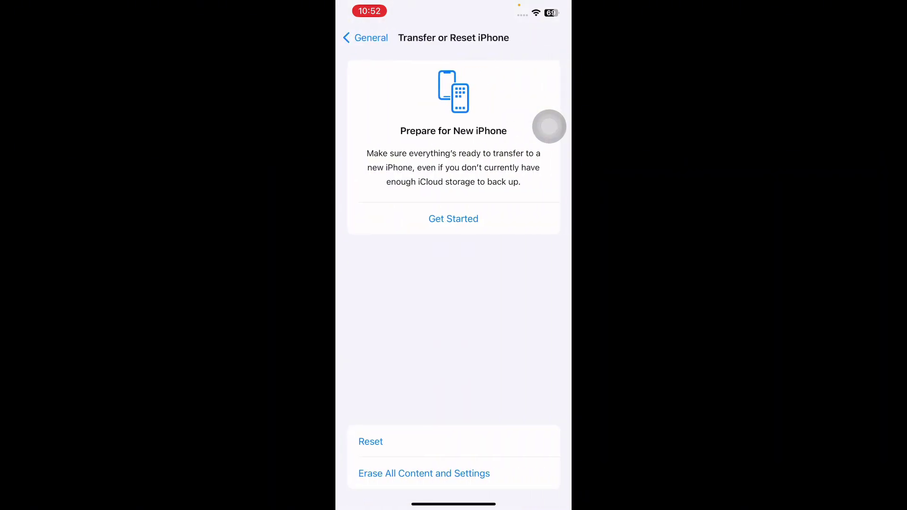
left_click(371, 441)
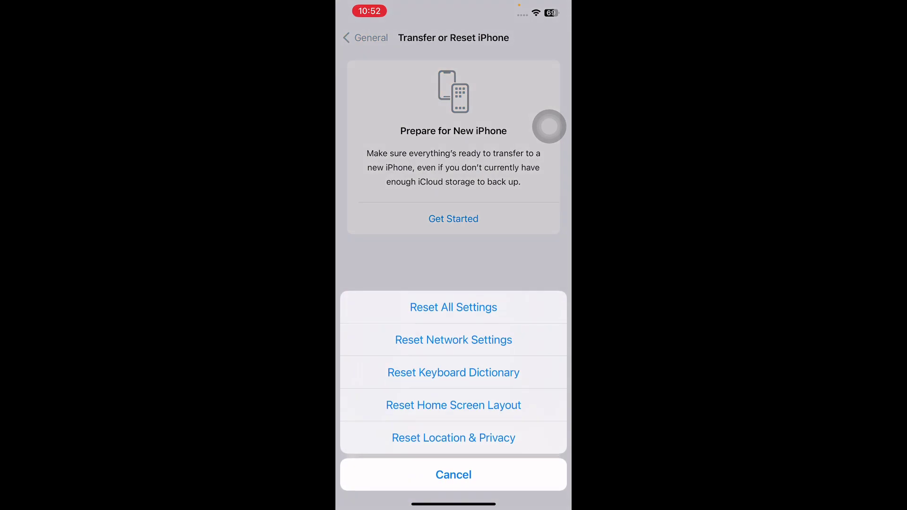
left_click(454, 307)
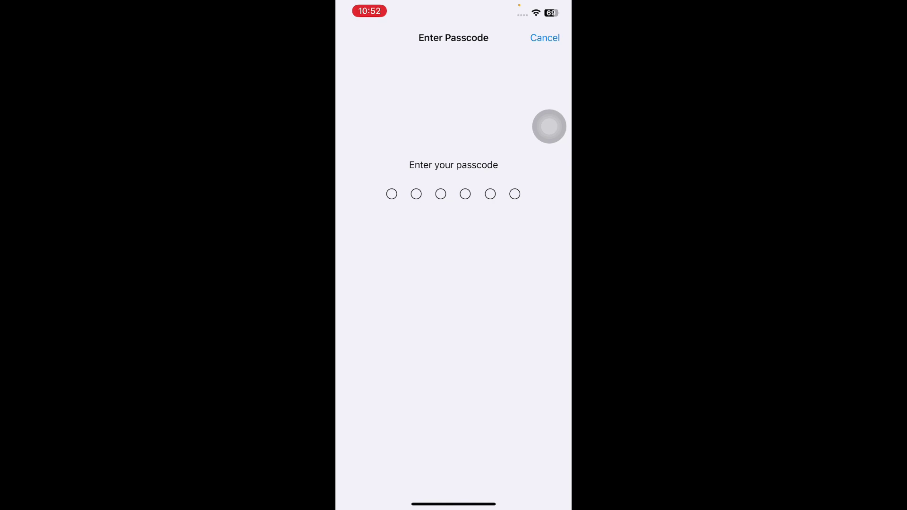
key("super")
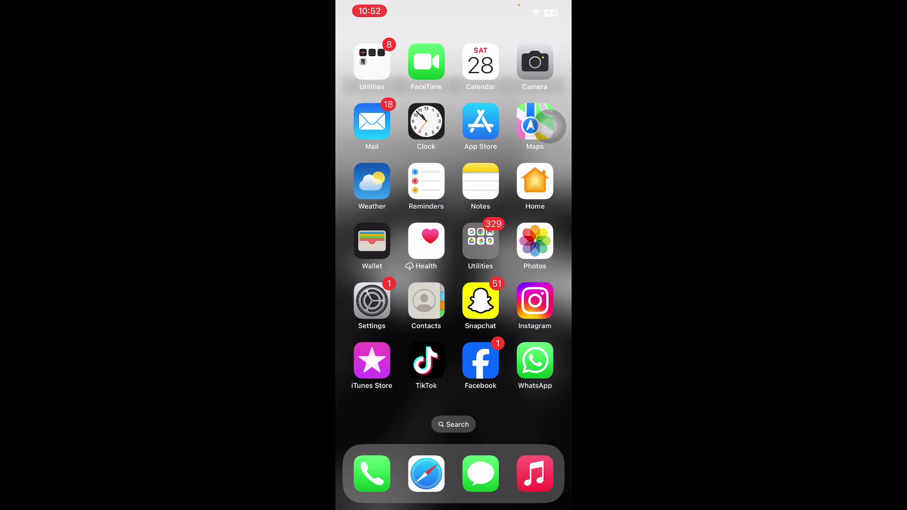
left_click(371, 304)
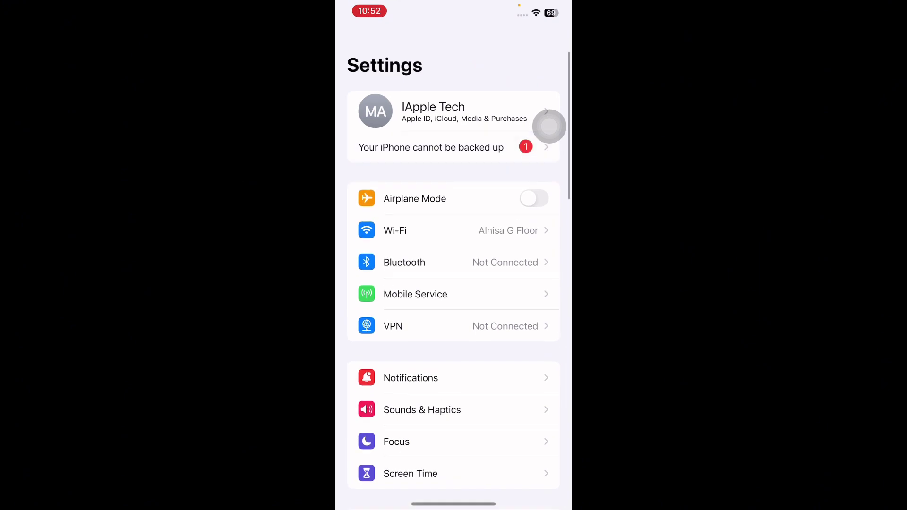
scroll(454, 284, "down", 5)
left_click(454, 284)
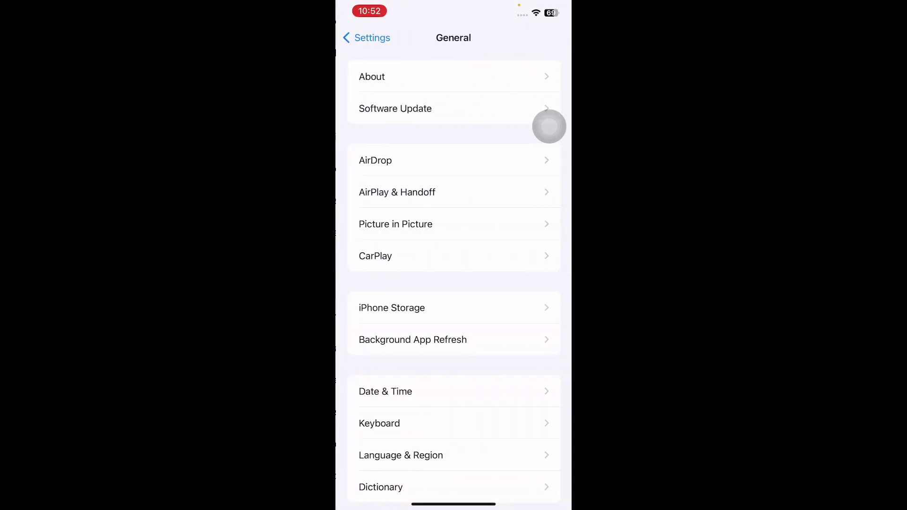
scroll(454, 283, "down", 5)
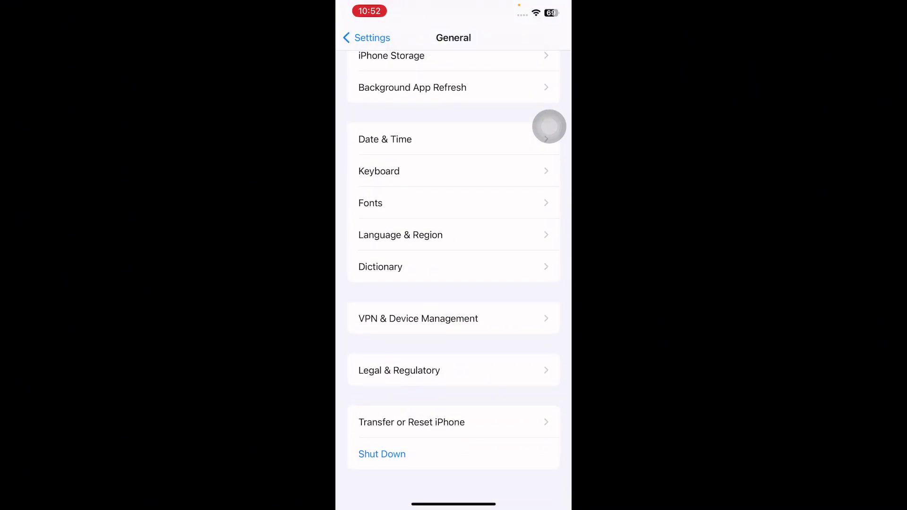
left_click(453, 421)
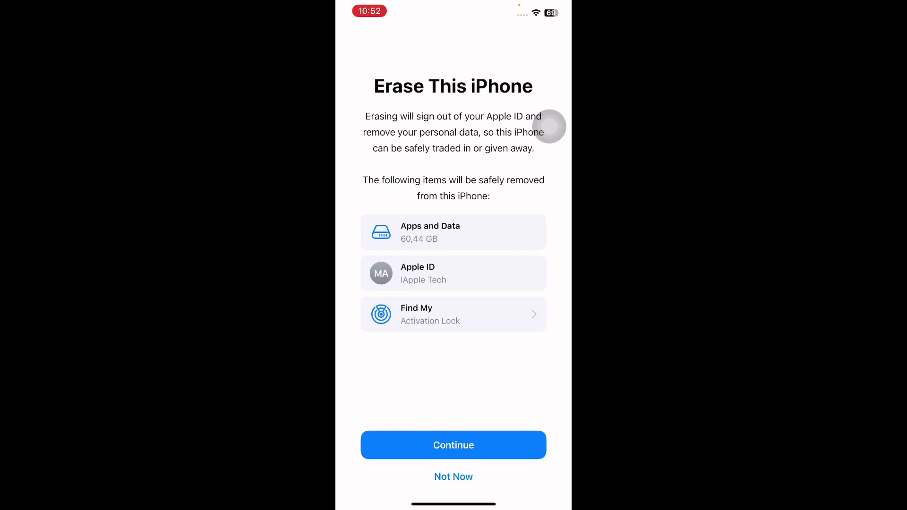
left_click(453, 445)
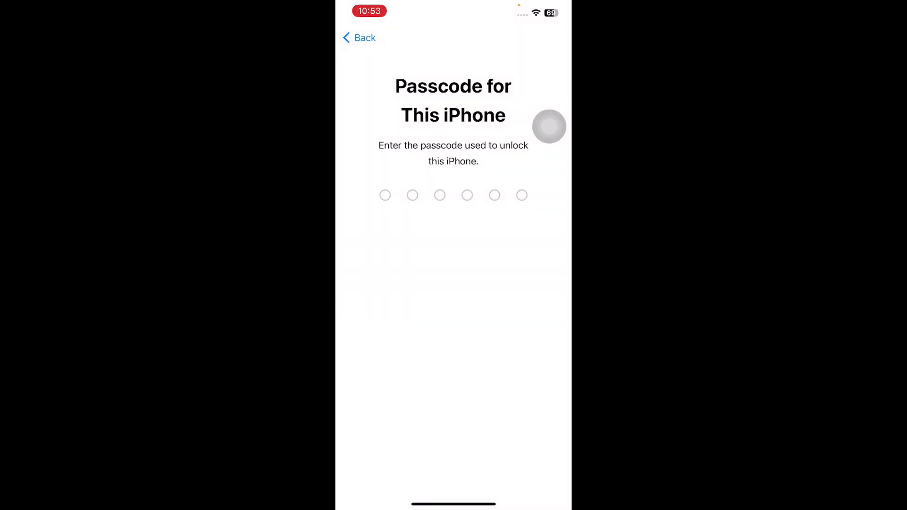